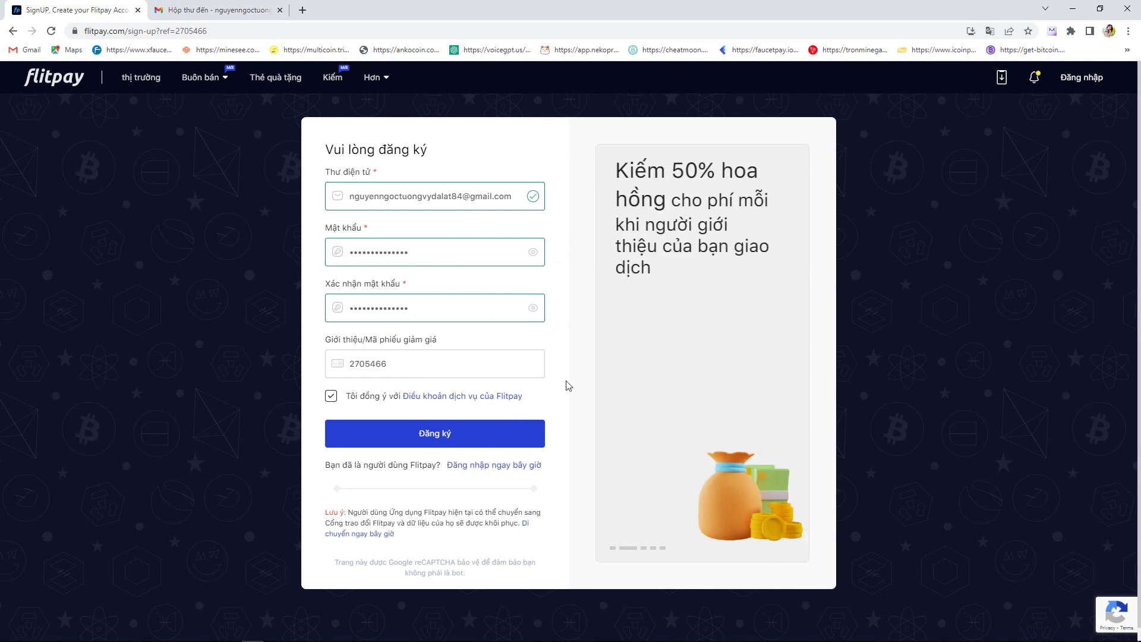
# Submit the completed Flitpay sign-up form and switch to the Gmail inbox
pyautogui.click(433, 437)
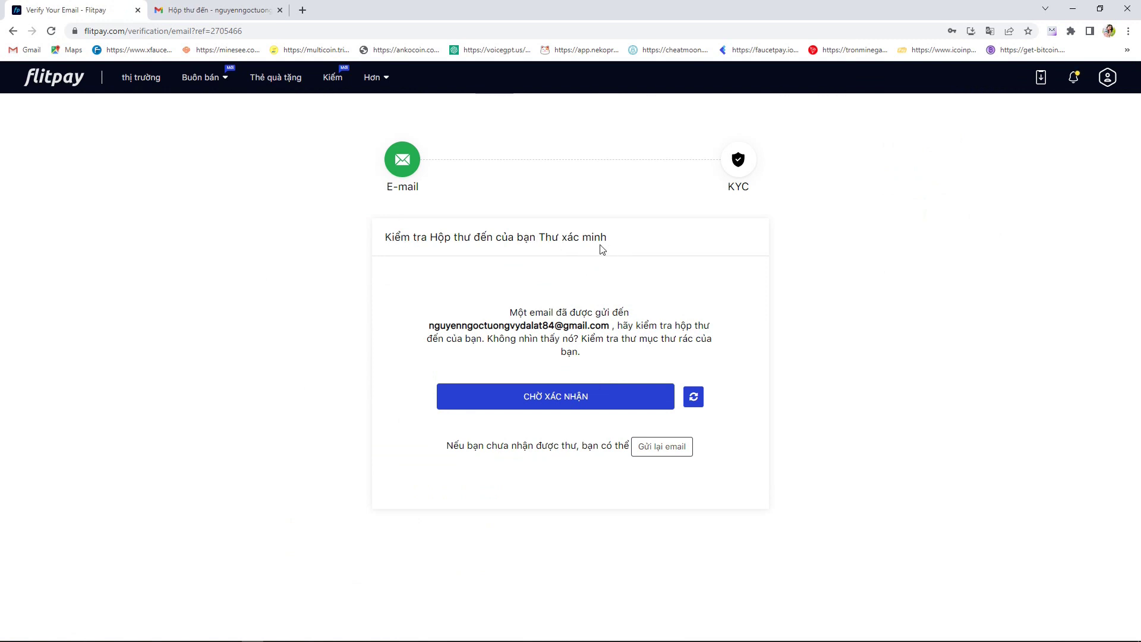
pyautogui.click(242, 8)
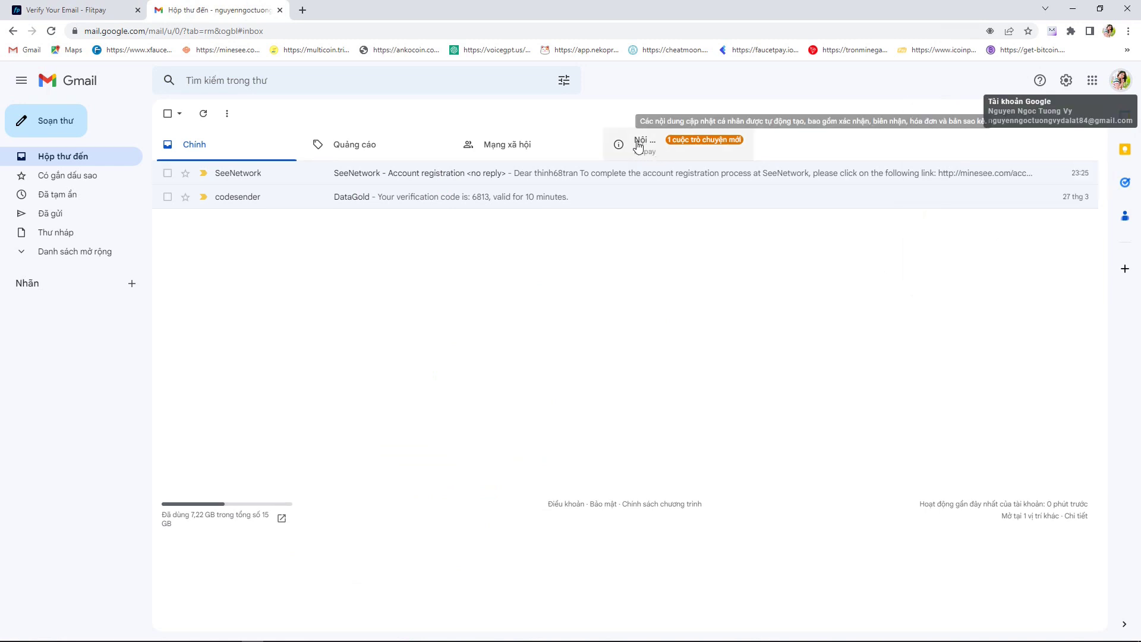
# Open the Flitpay Email Verification message under Gmail's Updates category and follow its Verify Email link
pyautogui.click(640, 146)
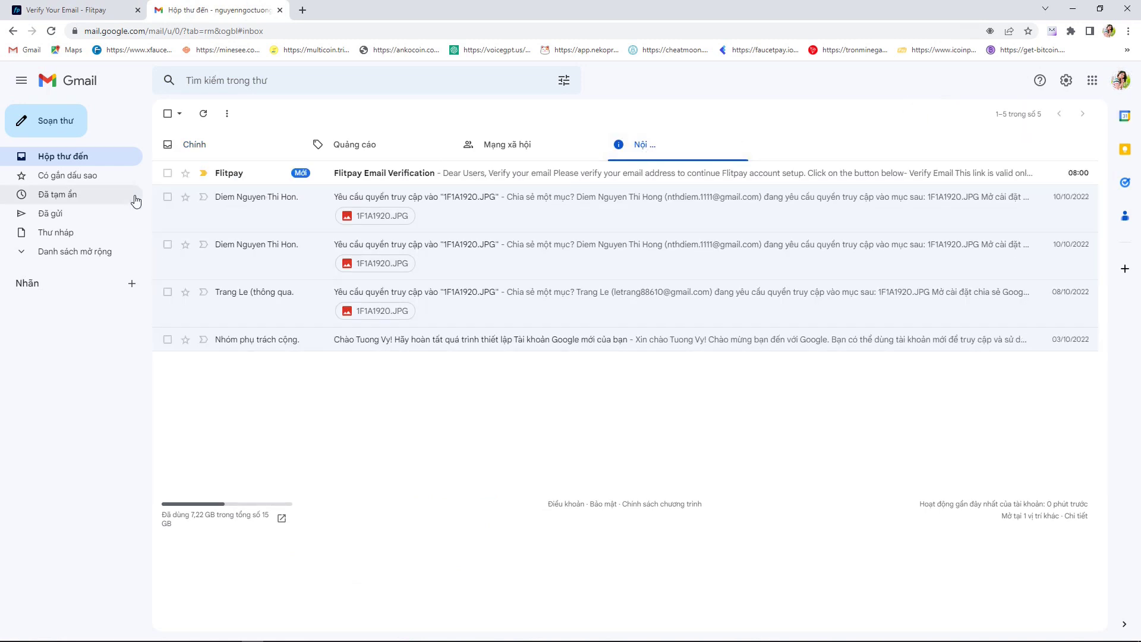
pyautogui.moveTo(397, 173)
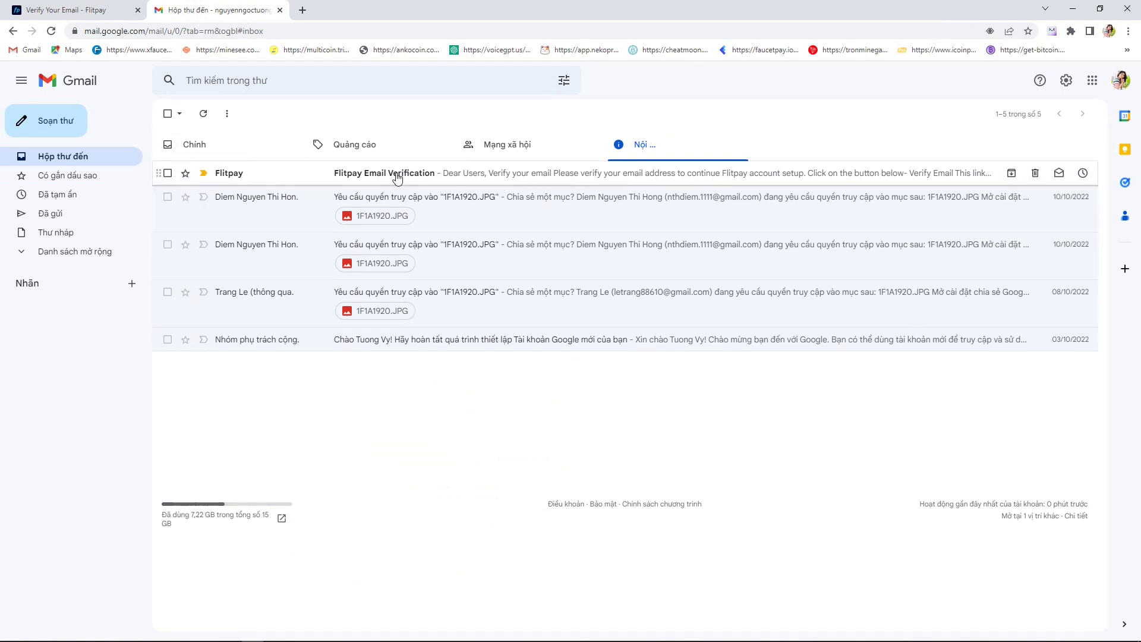
pyautogui.click(417, 177)
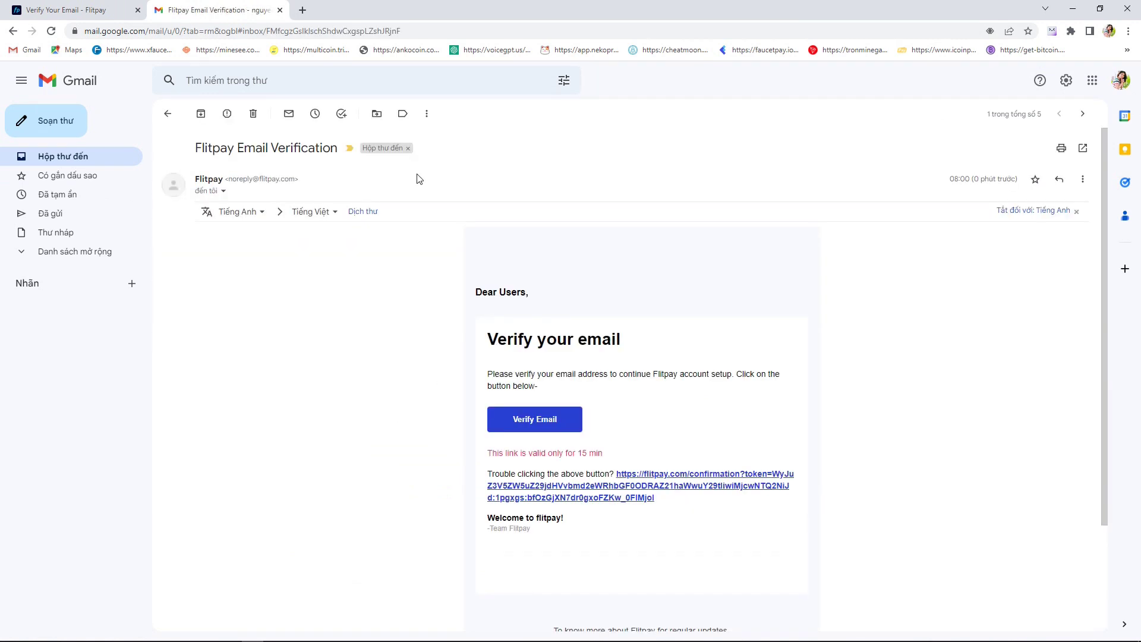
pyautogui.scroll(-1, 710, 321)
pyautogui.scroll(-1, 710, 318)
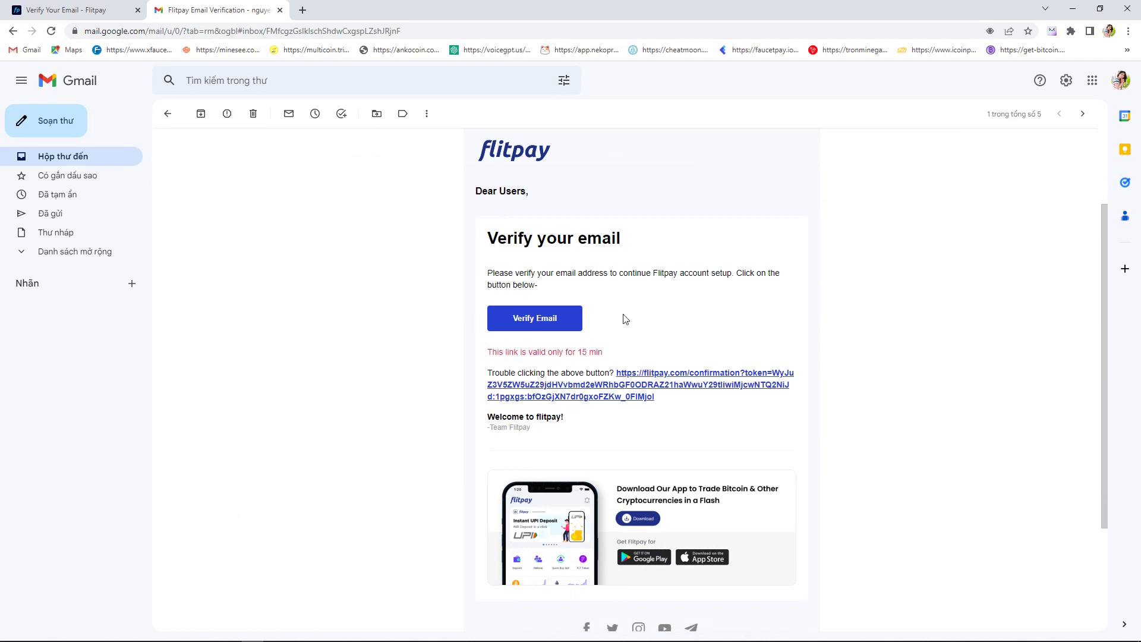
pyautogui.click(533, 324)
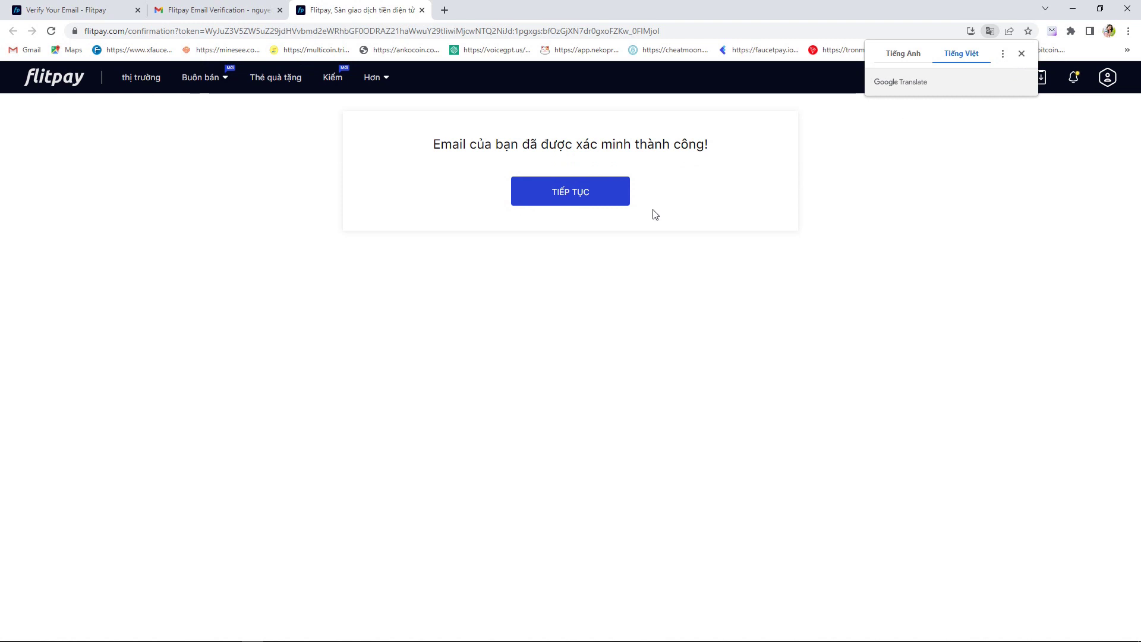
# Continue to the KYC step, choose Viet Nam as the country, and enter the mobile number
pyautogui.click(565, 201)
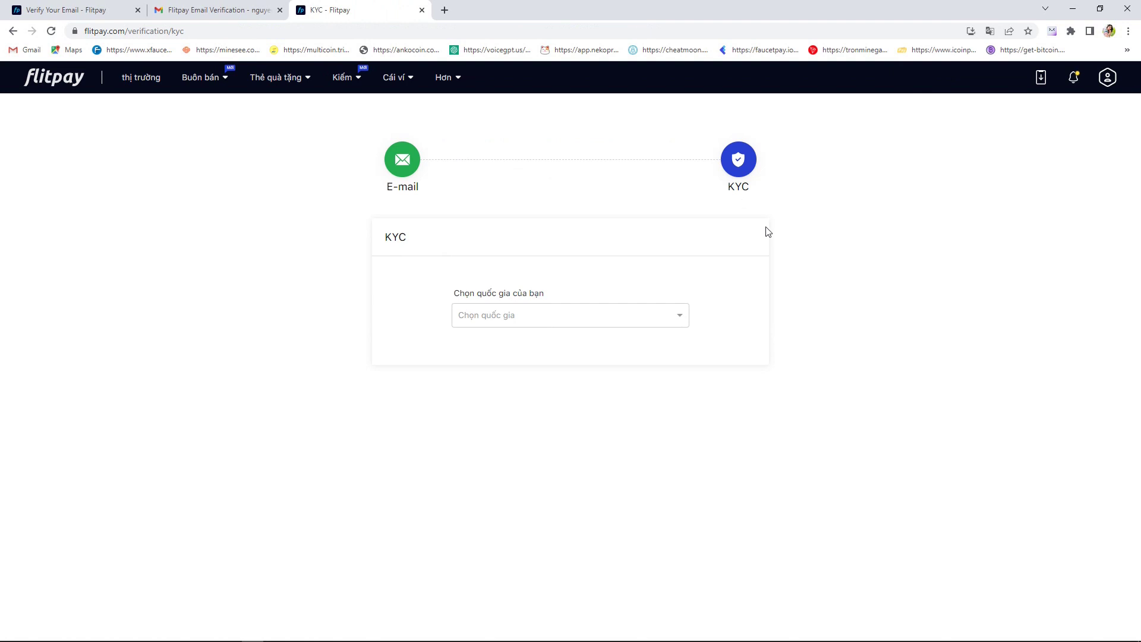
pyautogui.click(680, 319)
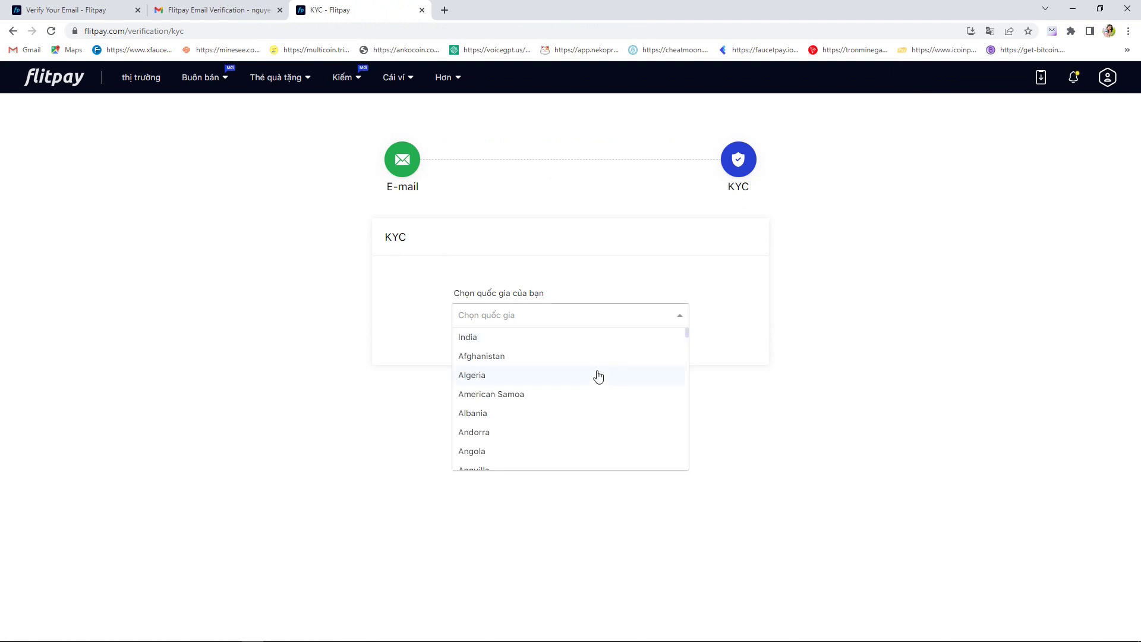
pyautogui.moveTo(686, 332)
pyautogui.mouseDown()
pyautogui.moveTo(688, 476)
pyautogui.moveTo(689, 464)
pyautogui.mouseUp()
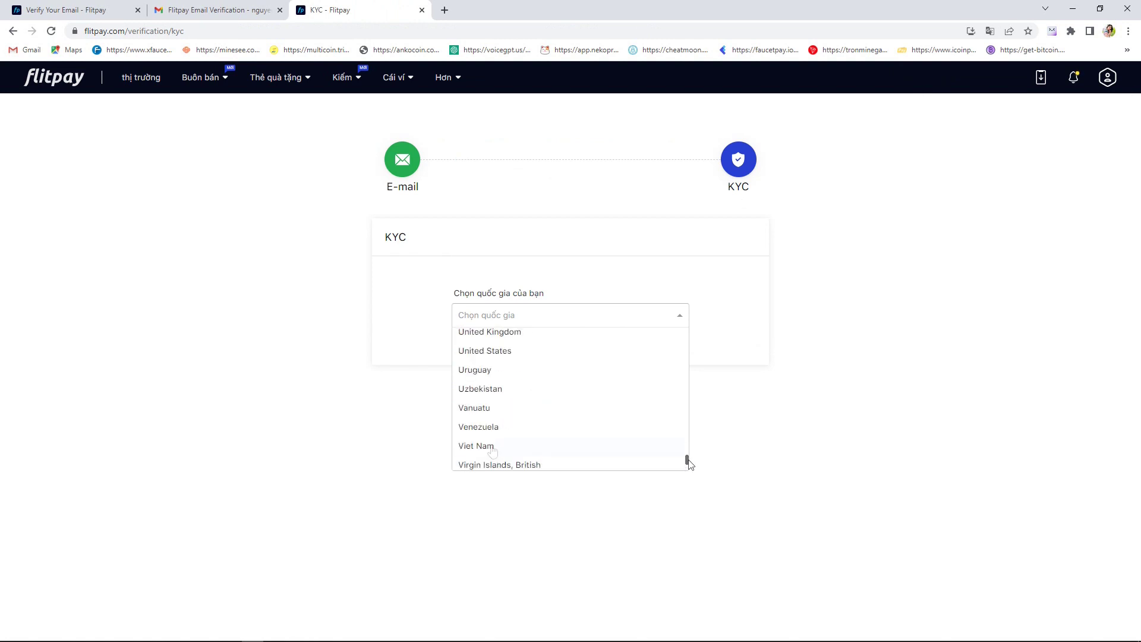
pyautogui.click(490, 448)
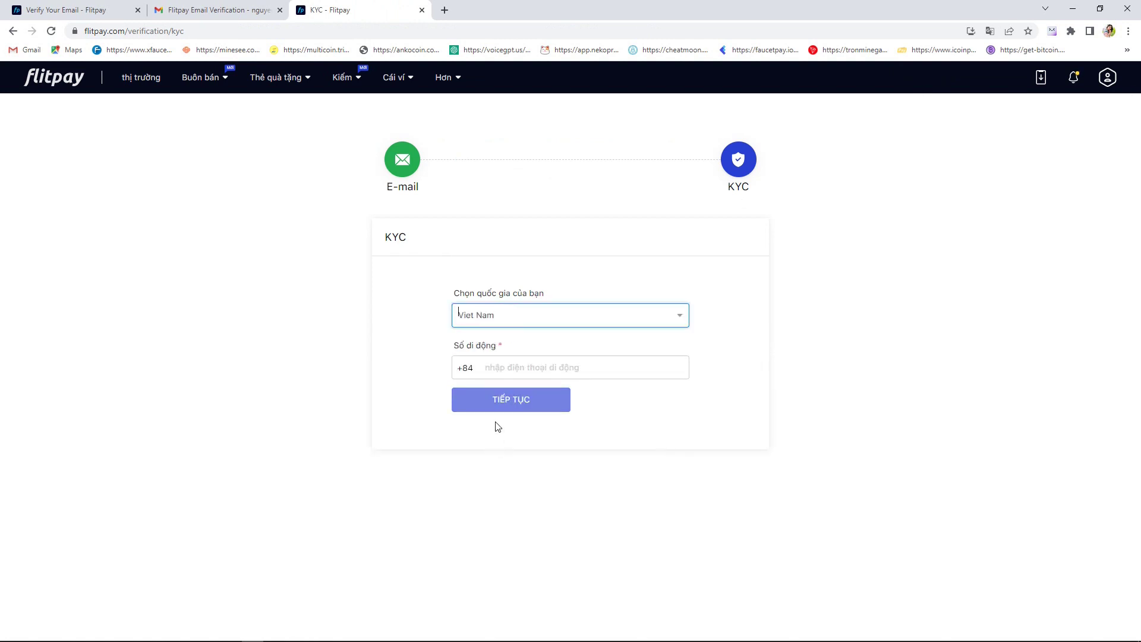
pyautogui.click(486, 367)
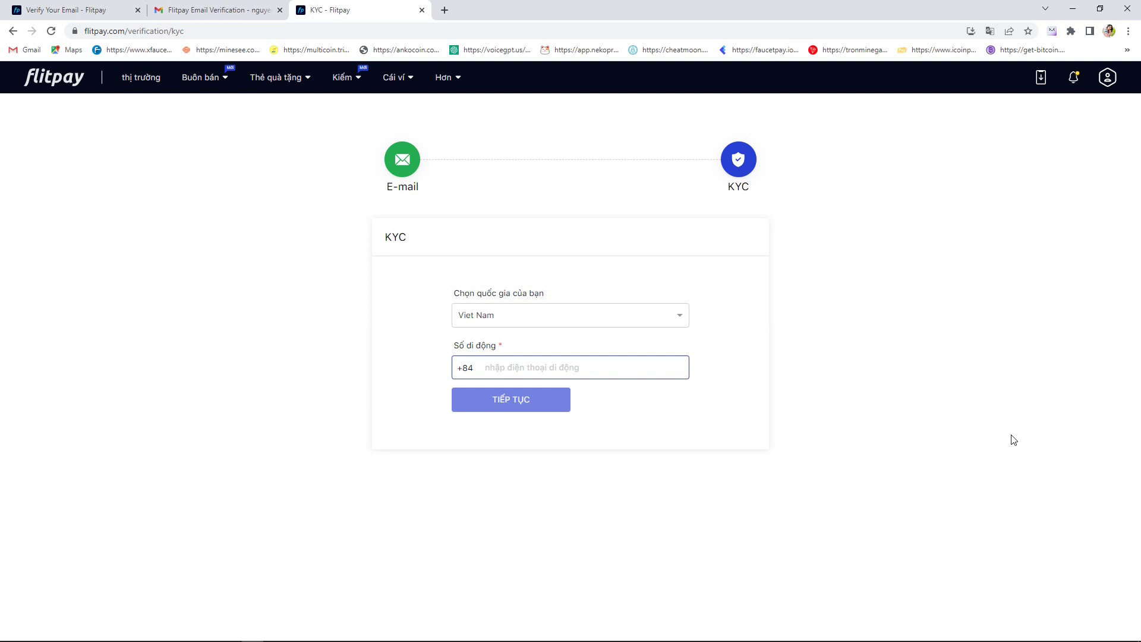
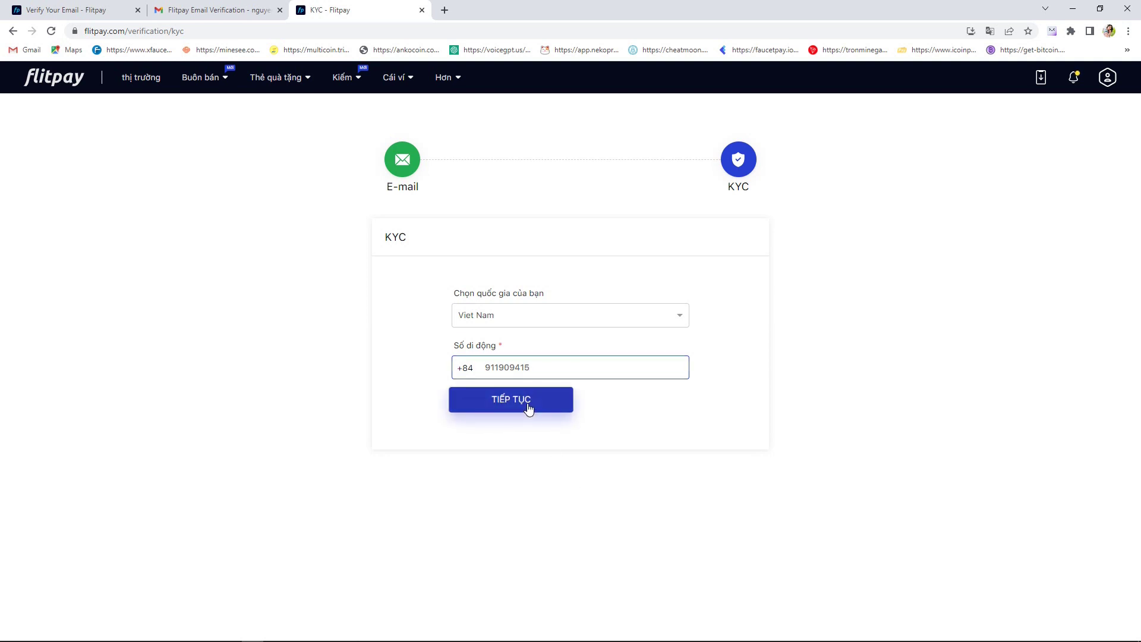
# Load the KYC personal info form and go through the full name and birthday fields
pyautogui.click(529, 409)
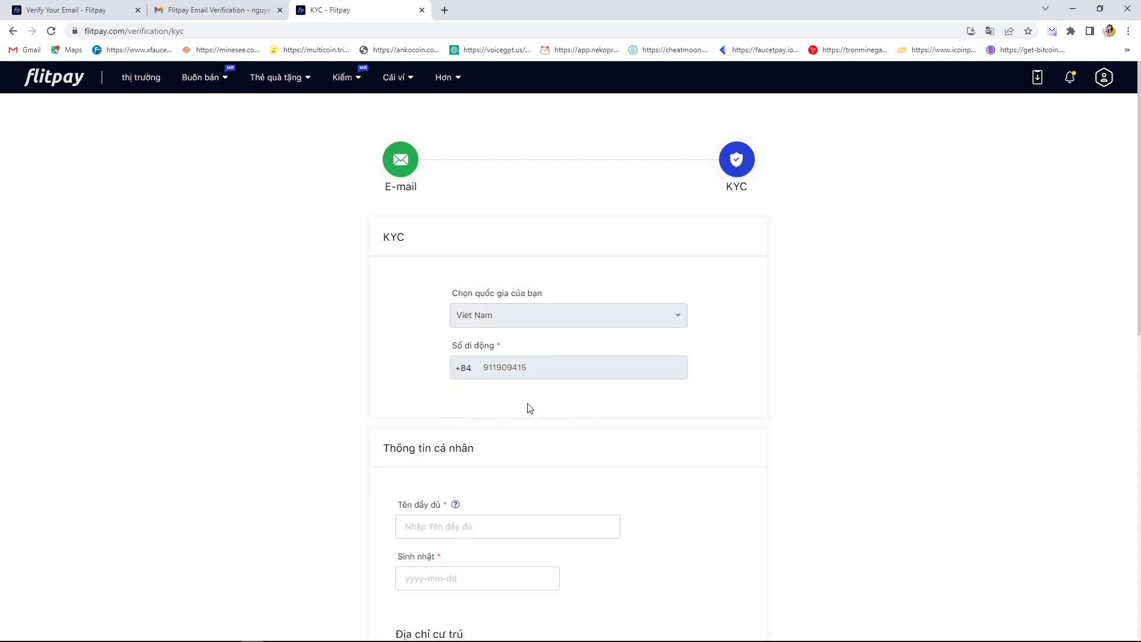
pyautogui.scroll(-1, 822, 350)
pyautogui.scroll(-5, 822, 351)
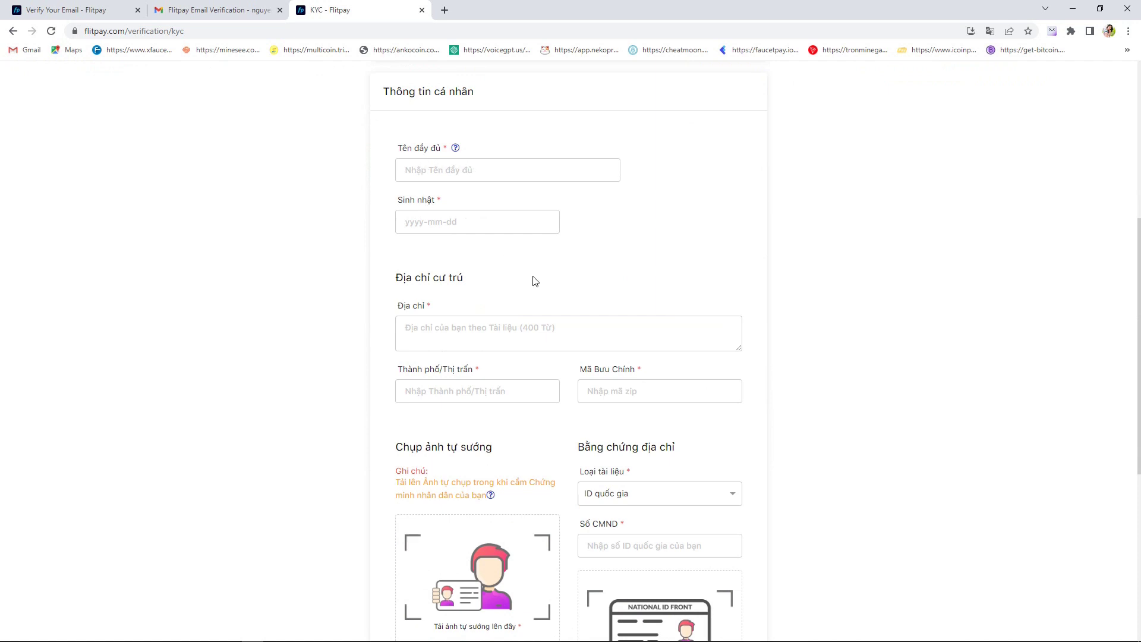
pyautogui.click(415, 171)
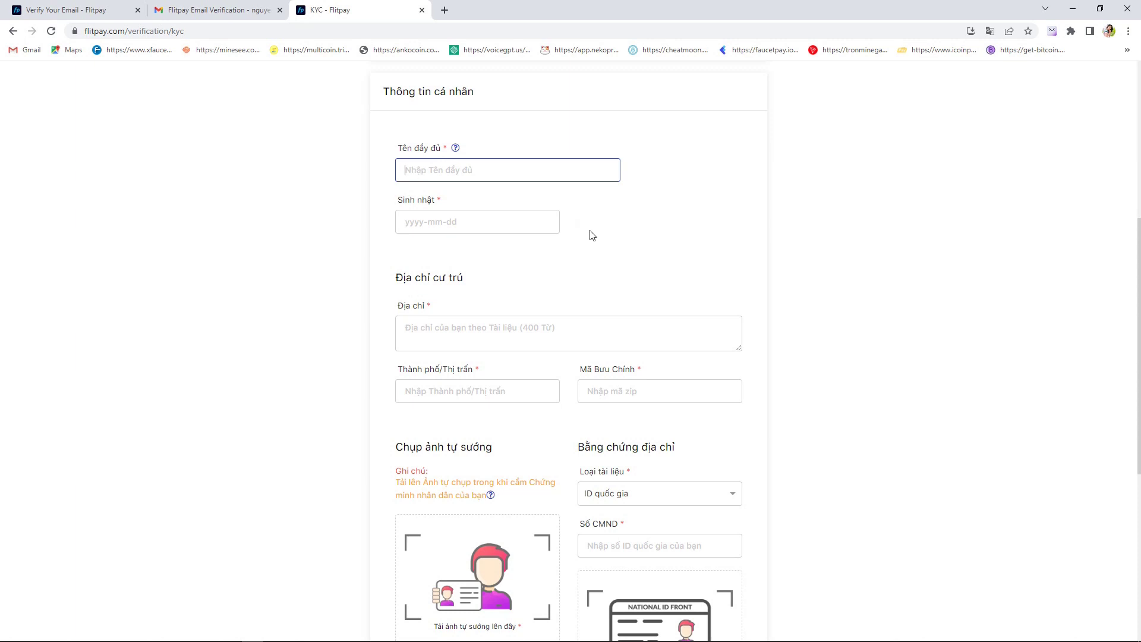
pyautogui.click(417, 226)
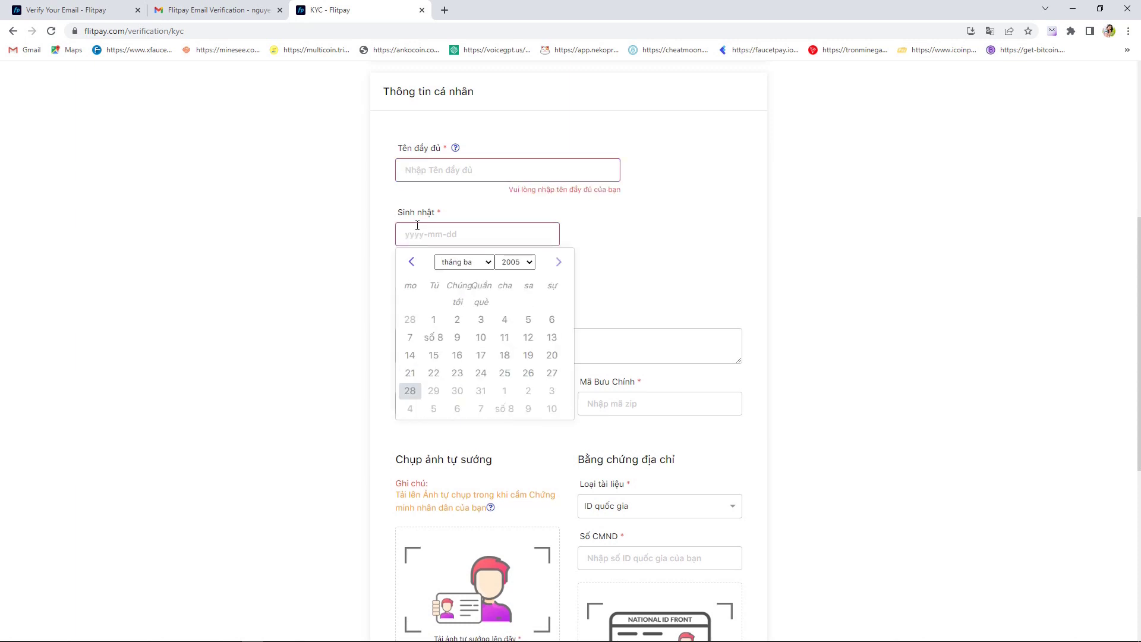
pyautogui.press('Escape')
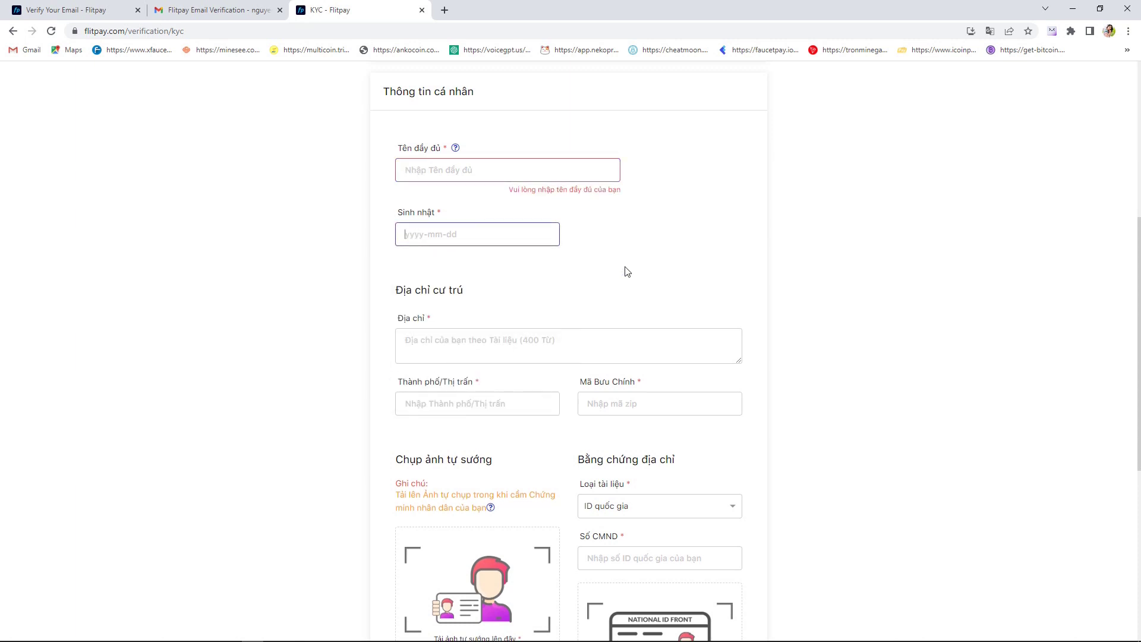
# Go through the address, city and zip code fields, then submit the KYC form
pyautogui.click(417, 343)
pyautogui.click(434, 404)
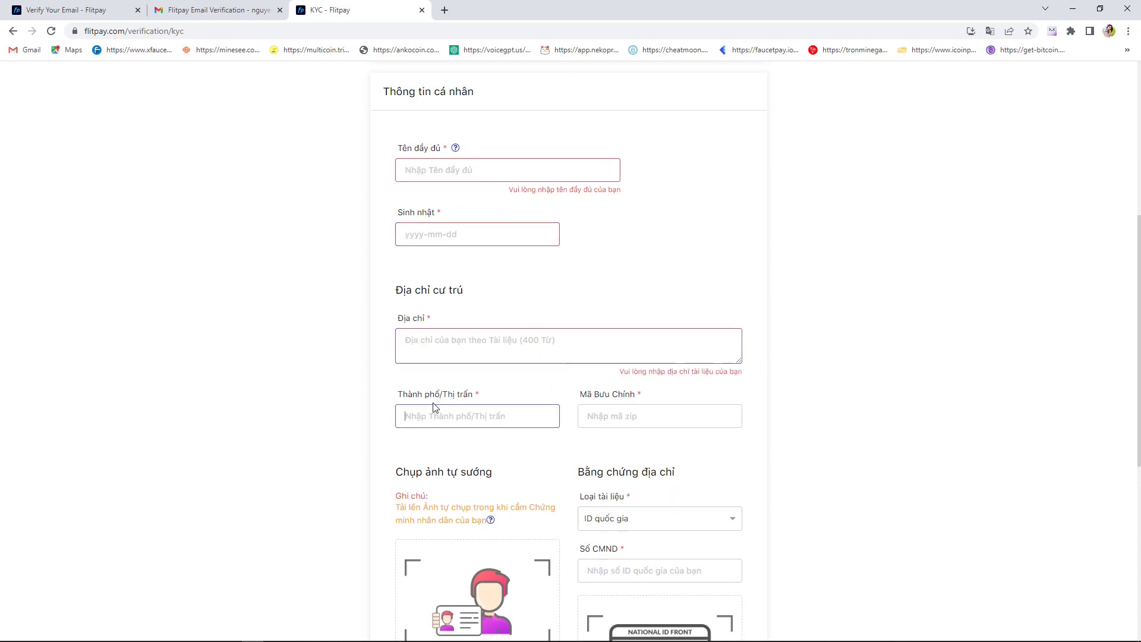
pyautogui.click(615, 423)
pyautogui.scroll(-3, 865, 422)
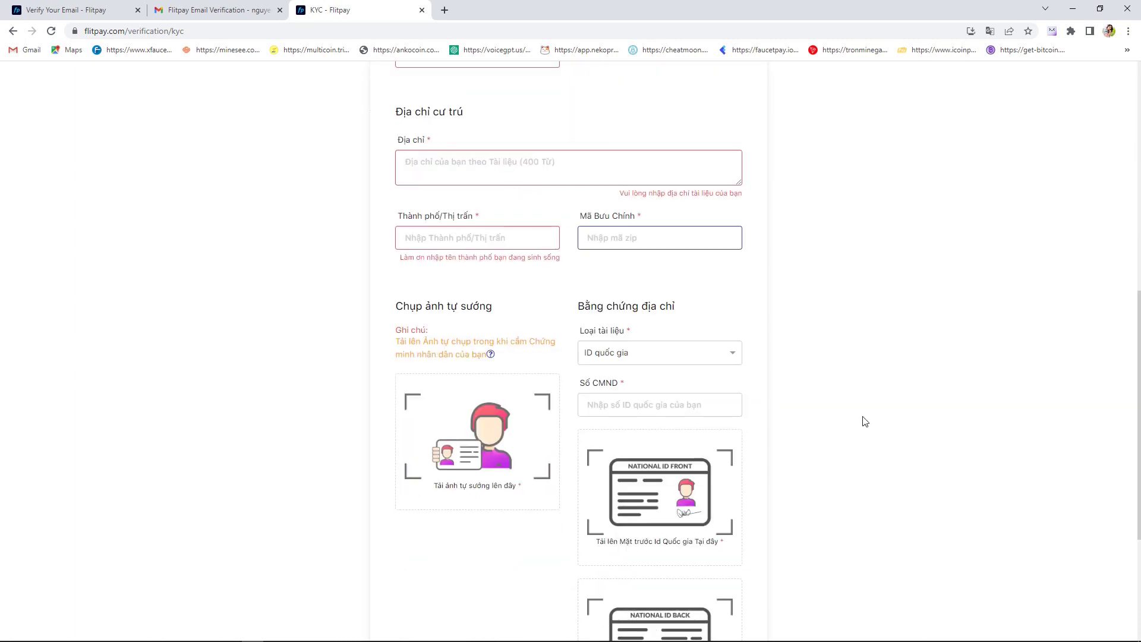
pyautogui.scroll(-1, 865, 422)
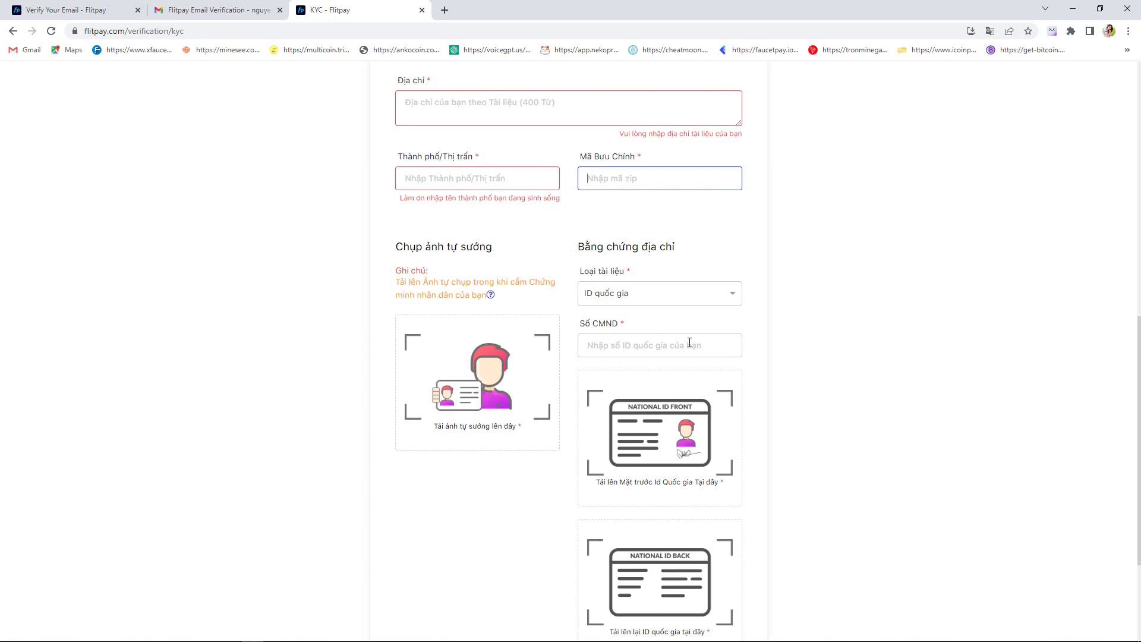
pyautogui.scroll(-2, 847, 453)
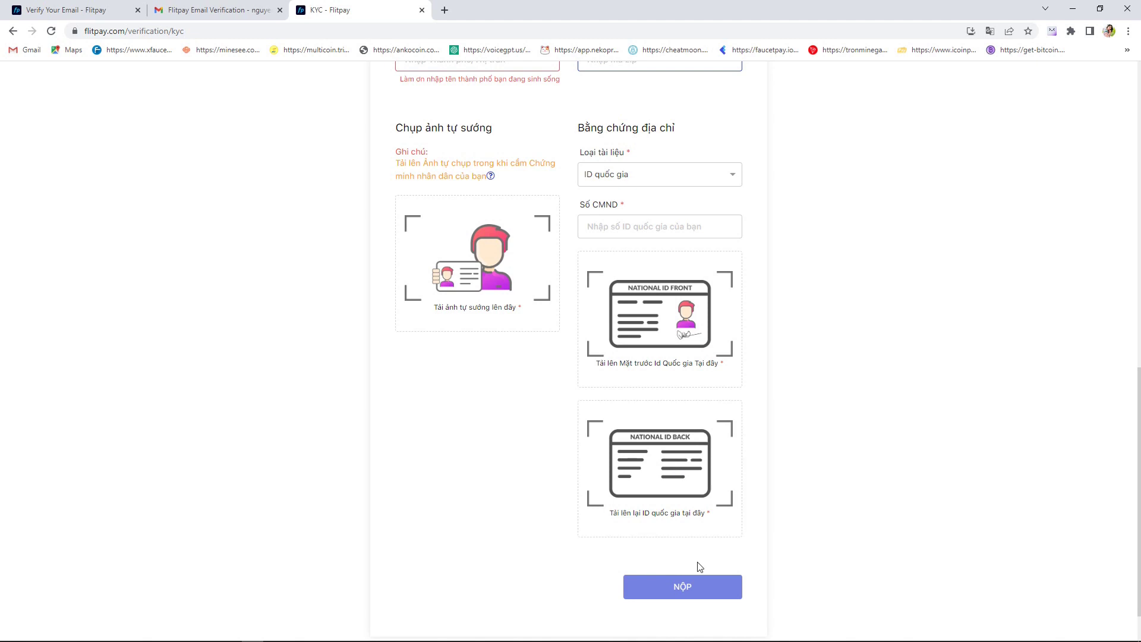
pyautogui.click(681, 587)
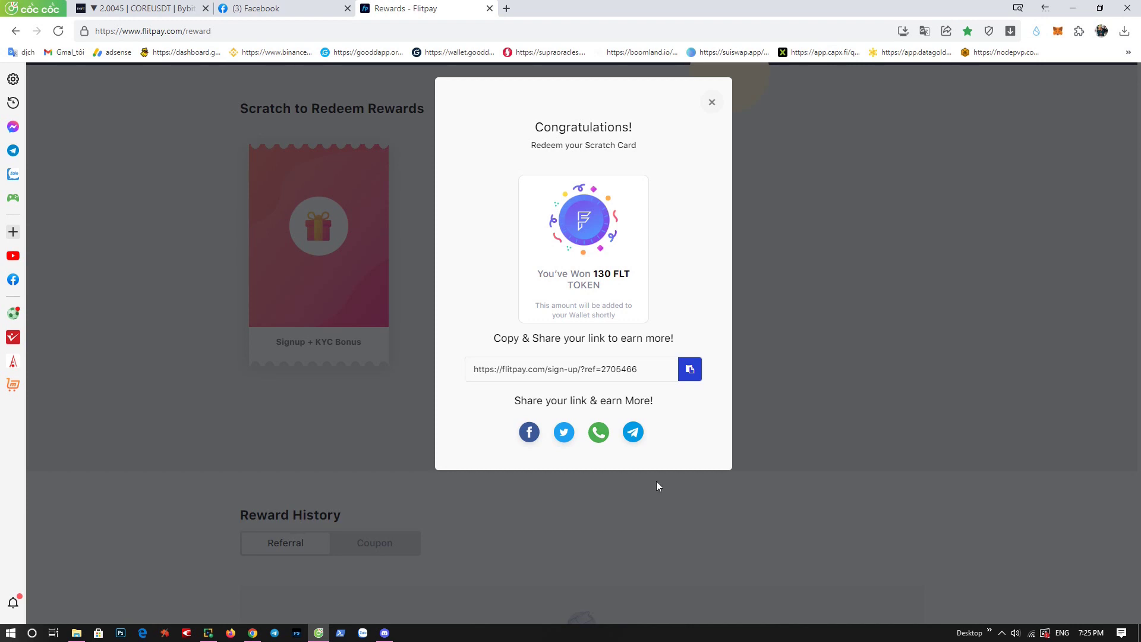
# Dismiss the congratulations popup and scratch the Signup + KYC Bonus card to reveal its reward
pyautogui.click(712, 105)
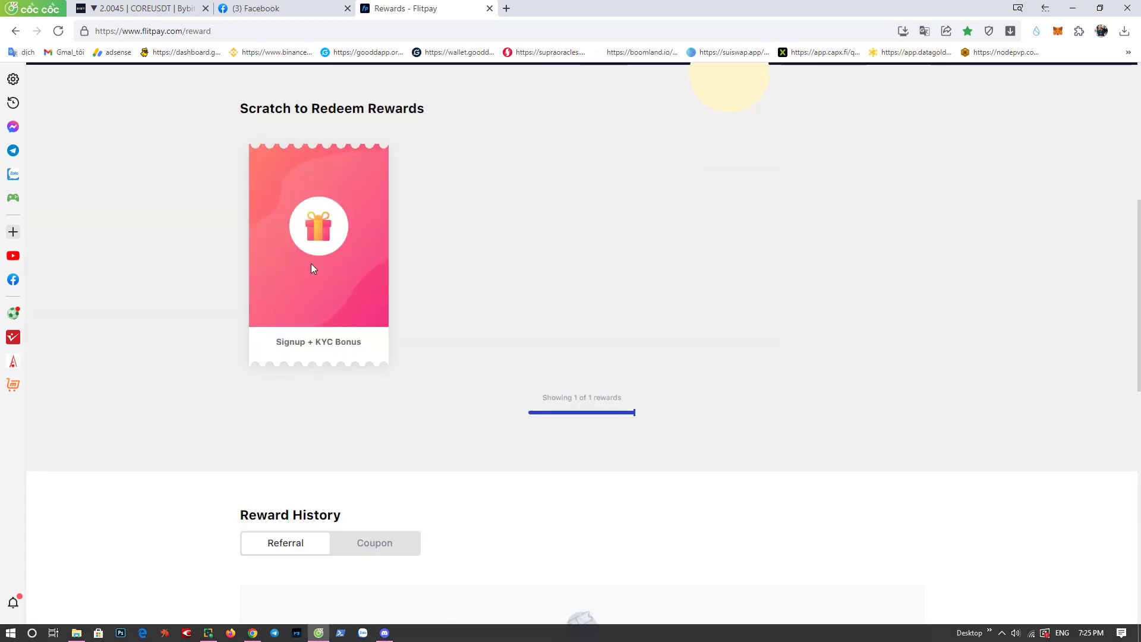
pyautogui.click(313, 269)
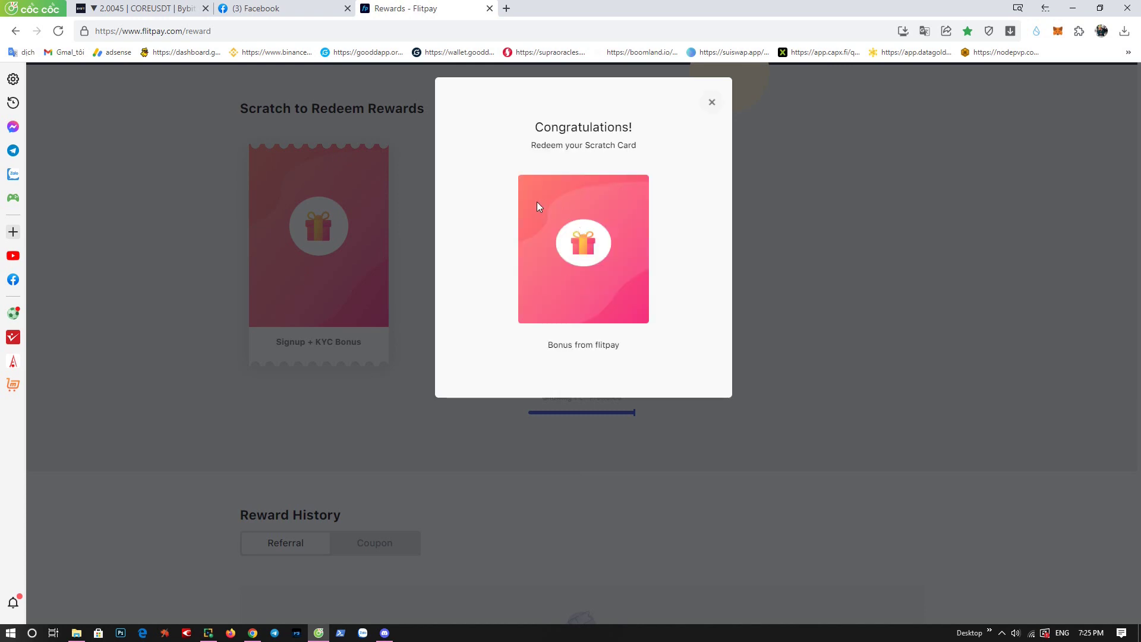
pyautogui.moveTo(533, 198)
pyautogui.mouseDown()
pyautogui.moveTo(679, 205)
pyautogui.moveTo(525, 229)
pyautogui.moveTo(725, 250)
pyautogui.moveTo(492, 232)
pyautogui.moveTo(507, 272)
pyautogui.moveTo(648, 274)
pyautogui.moveTo(676, 285)
pyautogui.moveTo(407, 305)
pyautogui.moveTo(653, 278)
pyautogui.moveTo(678, 280)
pyautogui.moveTo(706, 311)
pyautogui.moveTo(484, 315)
pyautogui.moveTo(717, 318)
pyautogui.moveTo(500, 301)
pyautogui.moveTo(648, 287)
pyautogui.moveTo(720, 303)
pyautogui.moveTo(537, 294)
pyautogui.moveTo(552, 270)
pyautogui.moveTo(655, 257)
pyautogui.moveTo(531, 253)
pyautogui.moveTo(670, 218)
pyautogui.moveTo(494, 229)
pyautogui.moveTo(536, 213)
pyautogui.mouseUp()
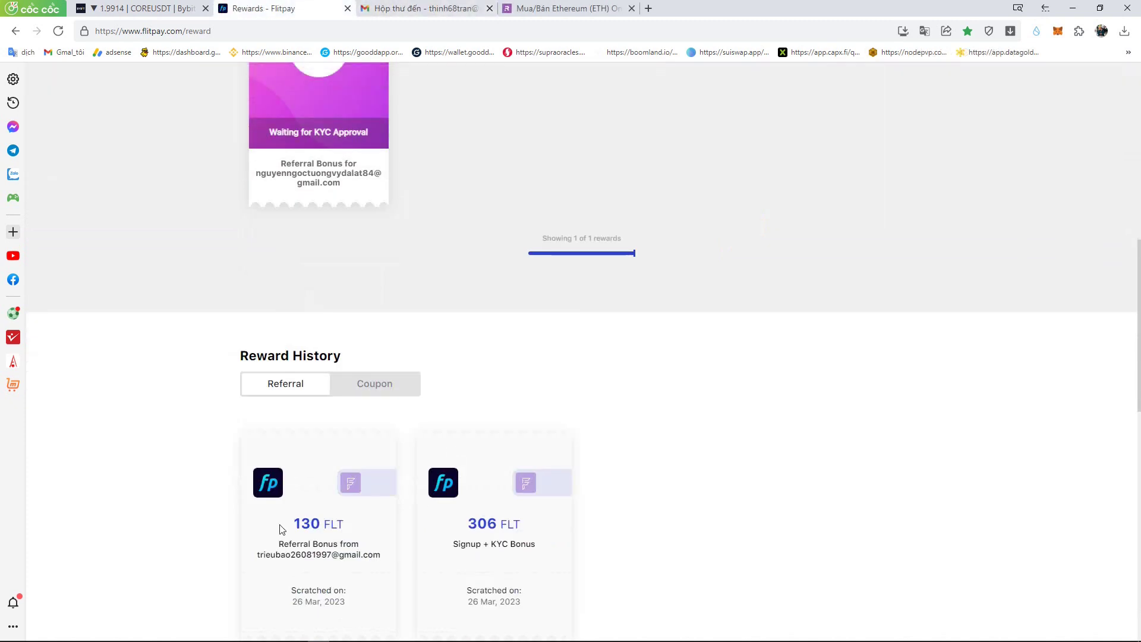
# Check the 436 FLT reward total, then go to the Flitpay main trading page
pyautogui.scroll(-2, 322, 540)
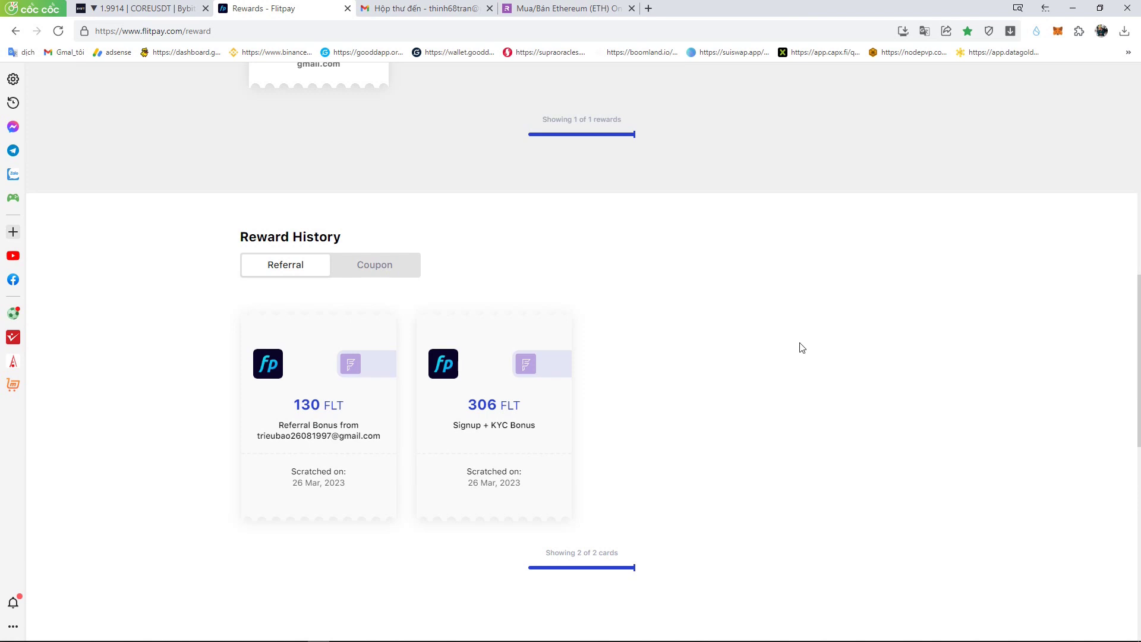
pyautogui.click(138, 31)
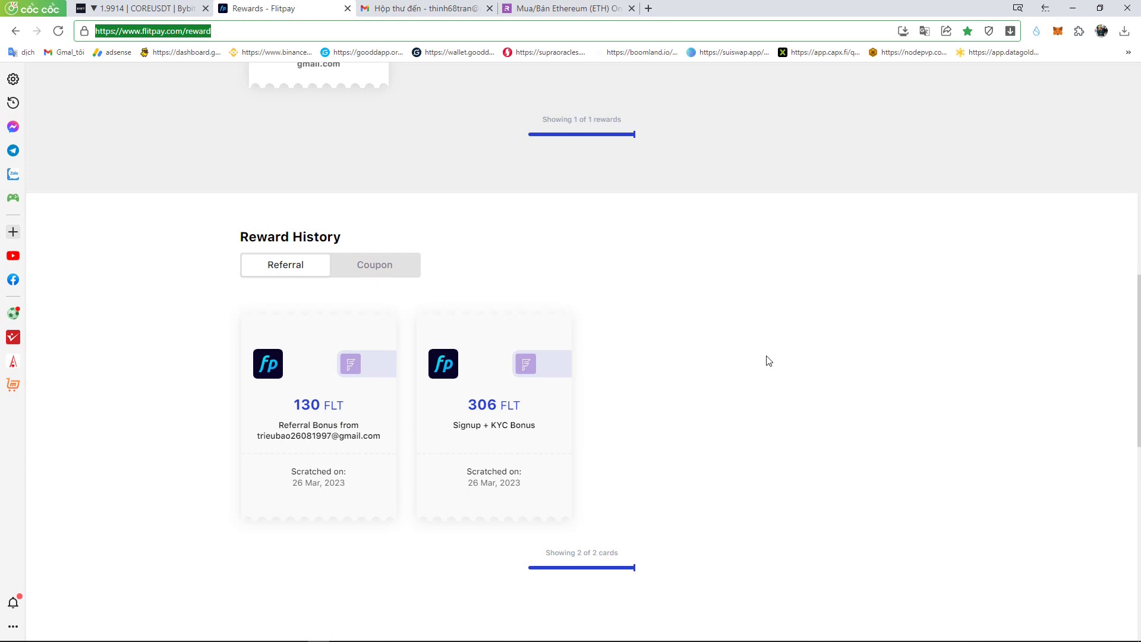
pyautogui.scroll(5, 413, 153)
pyautogui.scroll(5, 413, 153)
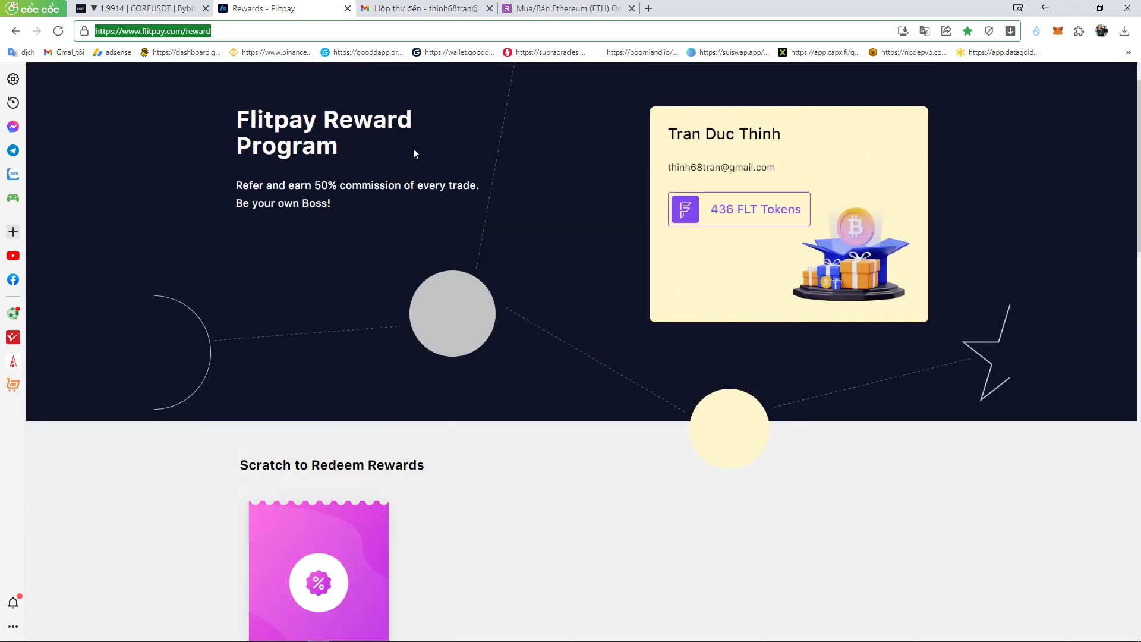
pyautogui.click(82, 83)
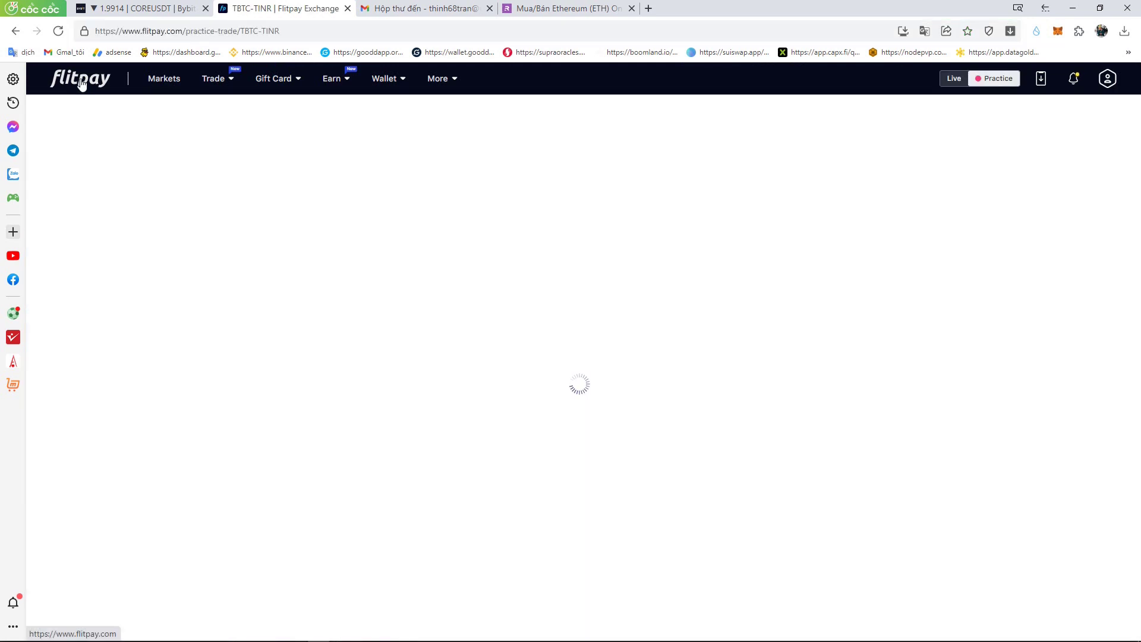